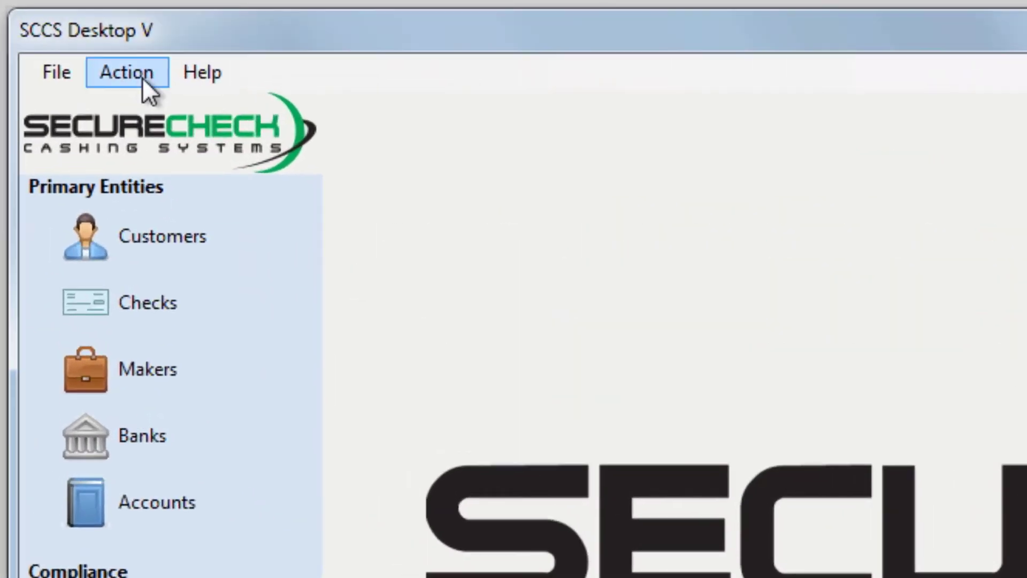
Step: Turn on Training Mode from the Help menu
{"action": "left_click", "coordinate": [142, 77]}
{"action": "mouse_move", "coordinate": [194, 77]}
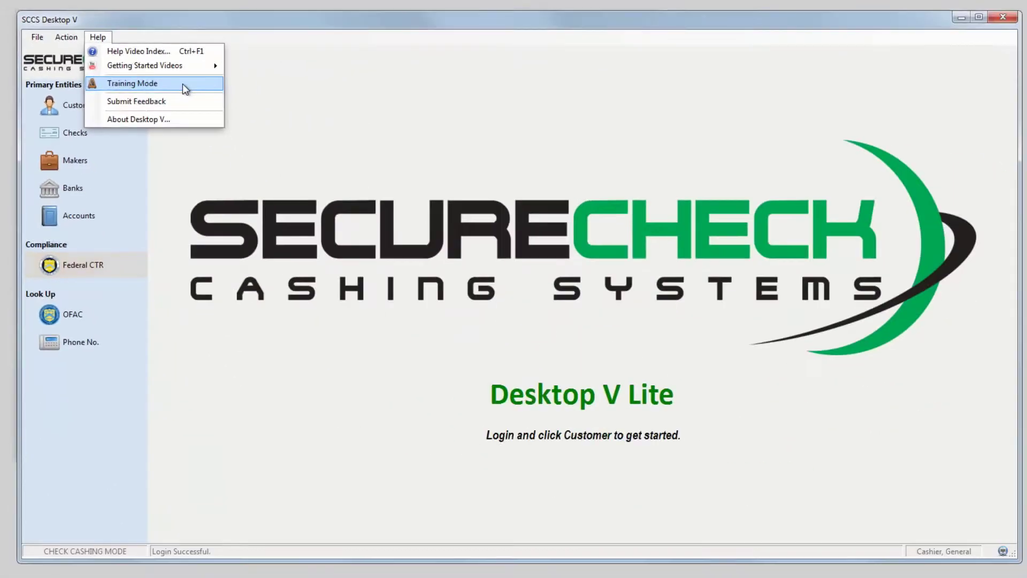
{"action": "left_click", "coordinate": [404, 185]}
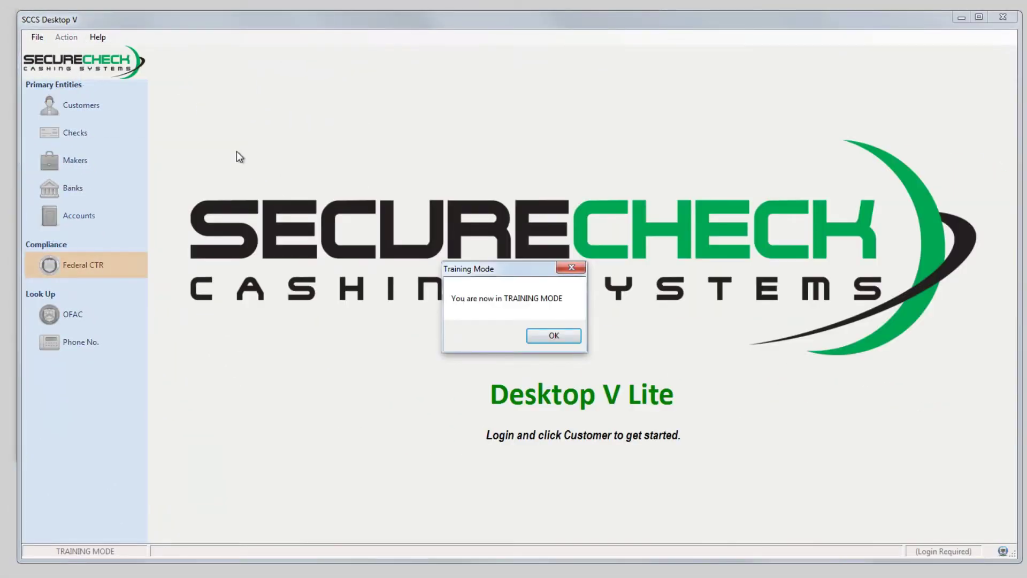
Step: Dismiss the Training Mode notice and log in with the manager user name and tutorial password
{"action": "left_click", "coordinate": [531, 337]}
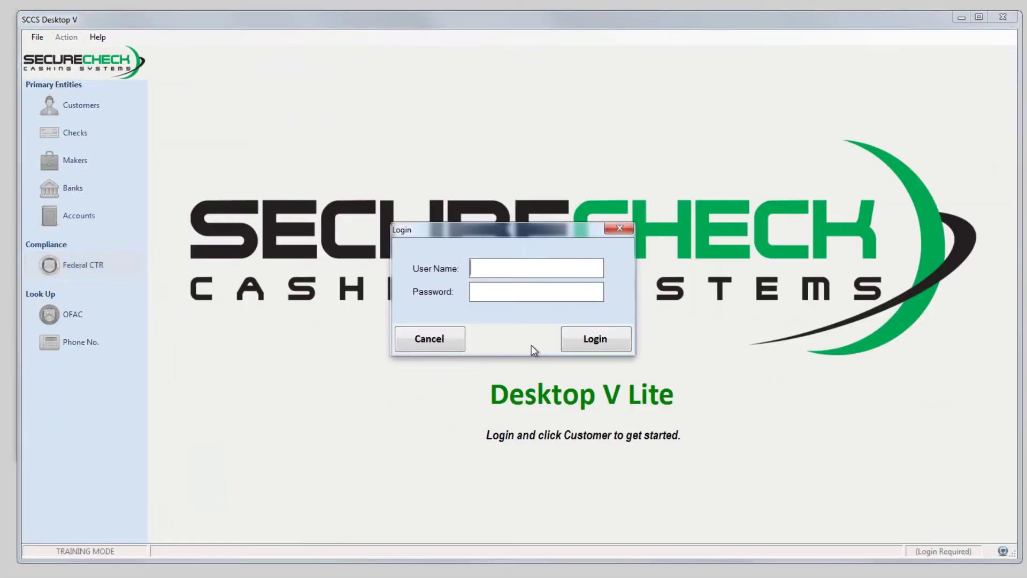
{"action": "type", "text": "manager"}
{"action": "key", "text": "Tab"}
{"action": "type", "text": "che"}
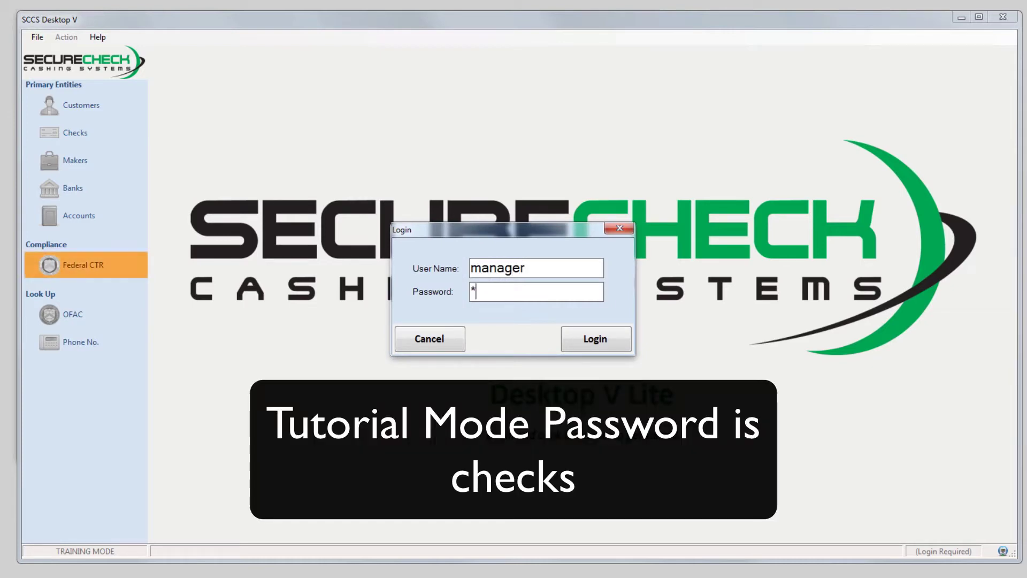
{"action": "key", "text": "BackSpace"}
{"action": "key", "text": "BackSpace"}
{"action": "key", "text": "BackSpace"}
{"action": "type", "text": "checks"}
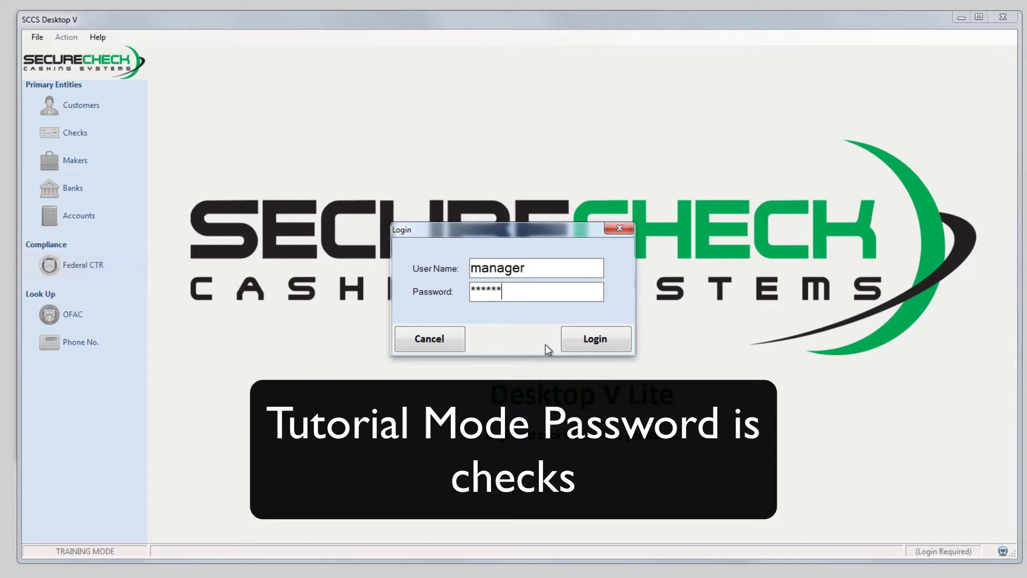
{"action": "left_click", "coordinate": [590, 347]}
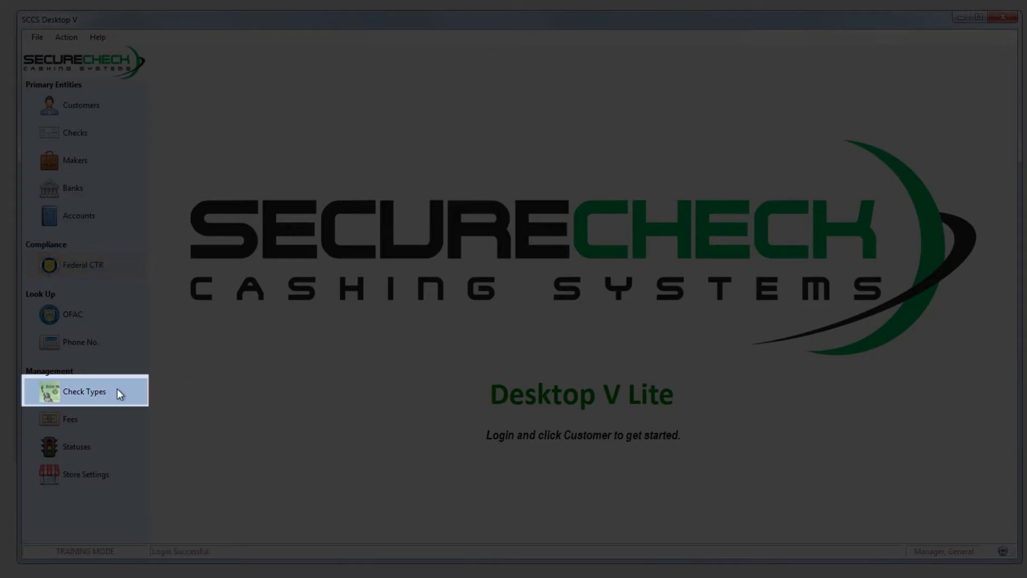
Step: Show the Check Types page listing Payroll, U.S. Treasury and Personal with their input fields
{"action": "left_click", "coordinate": [117, 389]}
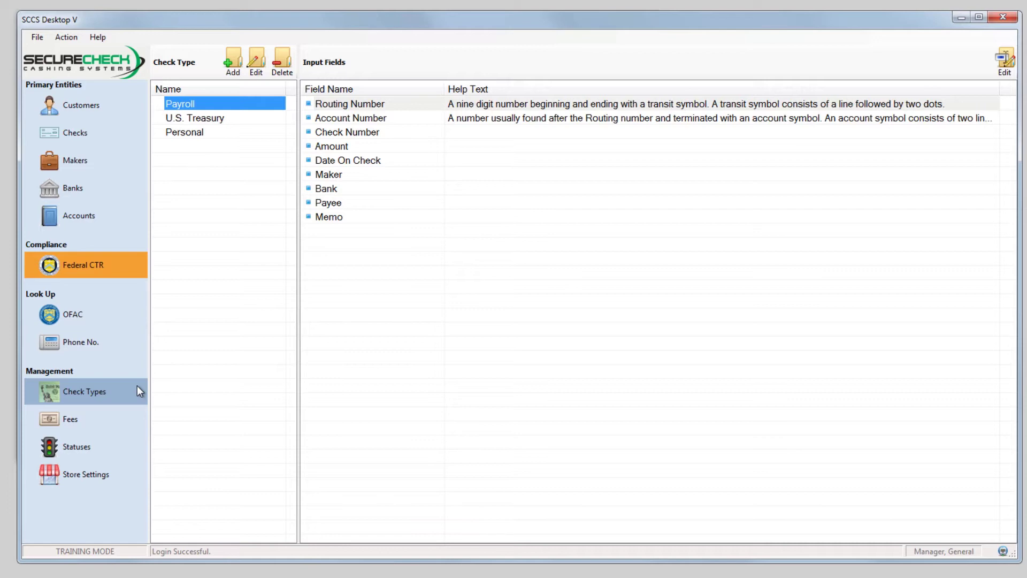
{"action": "left_click", "coordinate": [137, 385]}
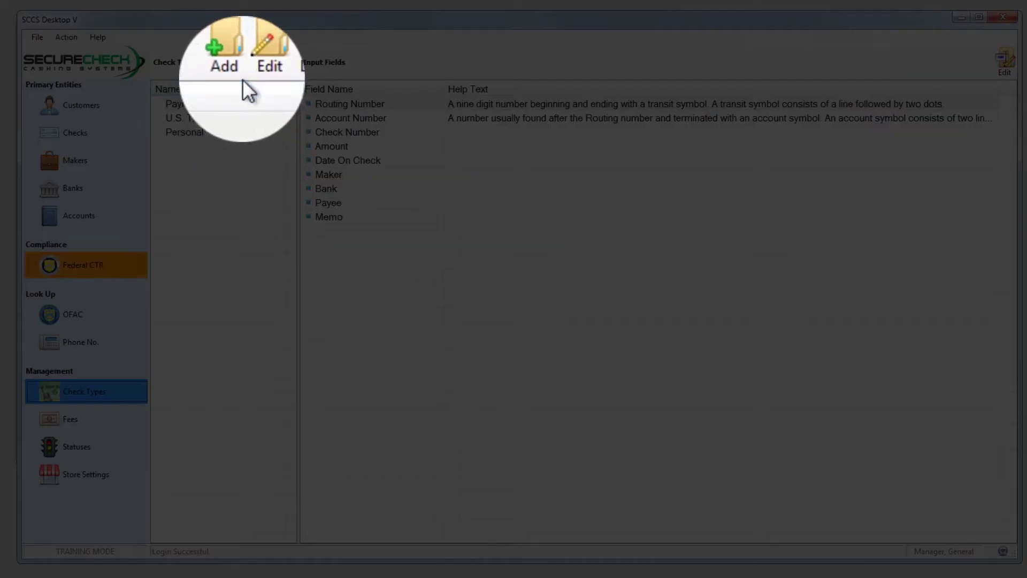
Step: Create check type 'Business' with display order 4 and the blank business check image attached
{"action": "left_click", "coordinate": [239, 68]}
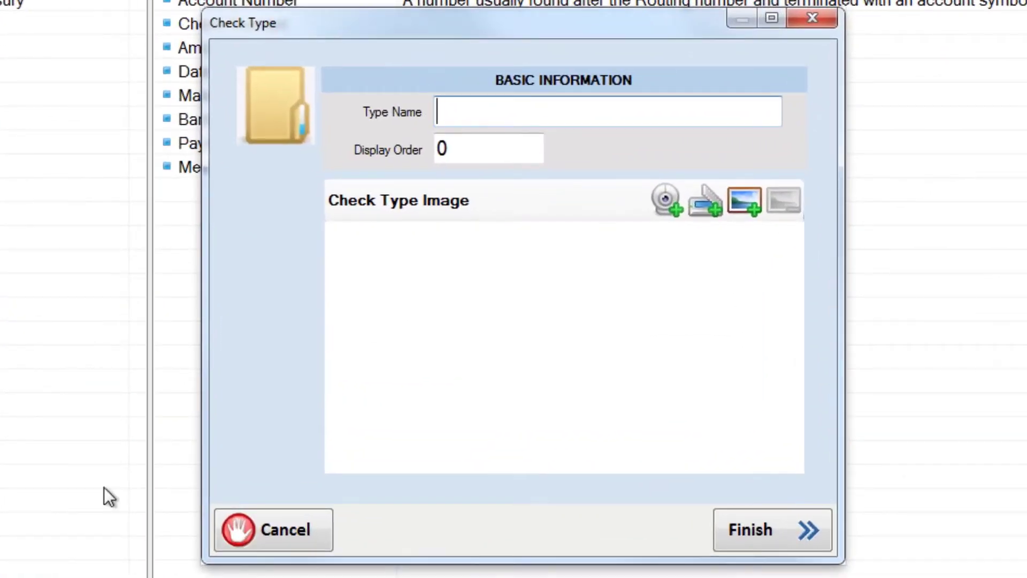
{"action": "type", "text": "Busi"}
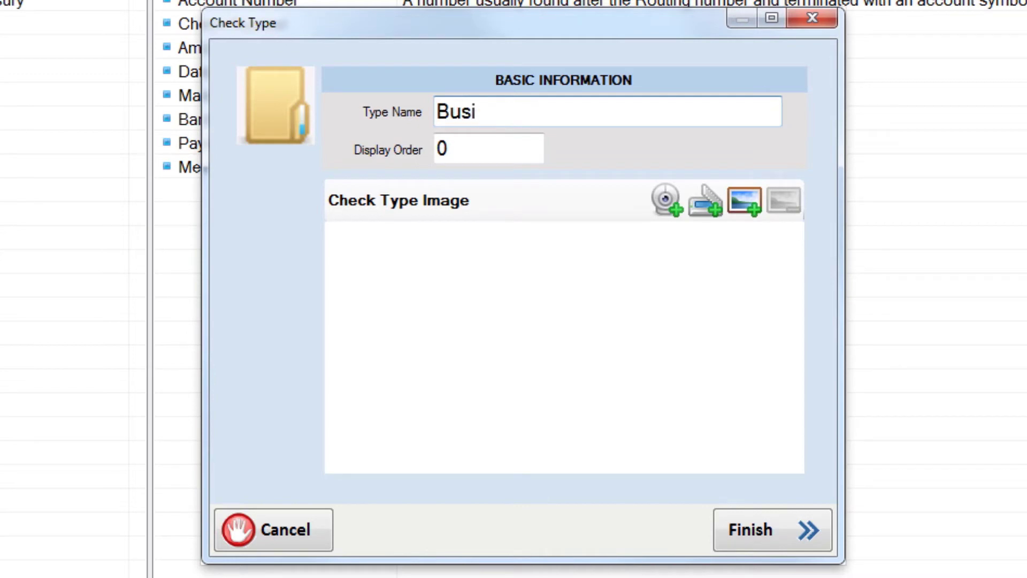
{"action": "type", "text": "ness"}
{"action": "key", "text": "Tab"}
{"action": "type", "text": "4"}
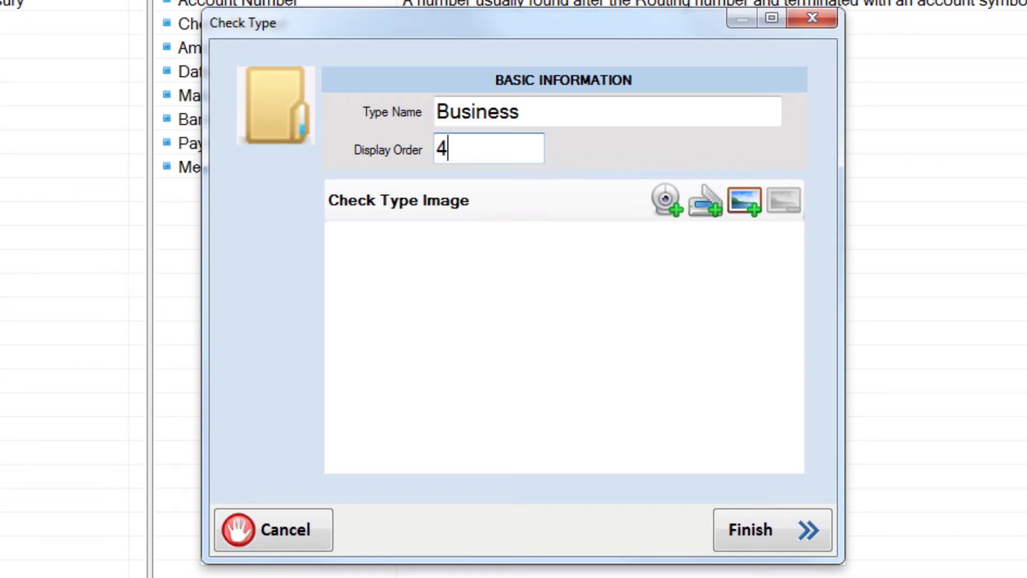
{"action": "left_click_drag", "start_coordinate": [3, 534], "coordinate": [530, 383]}
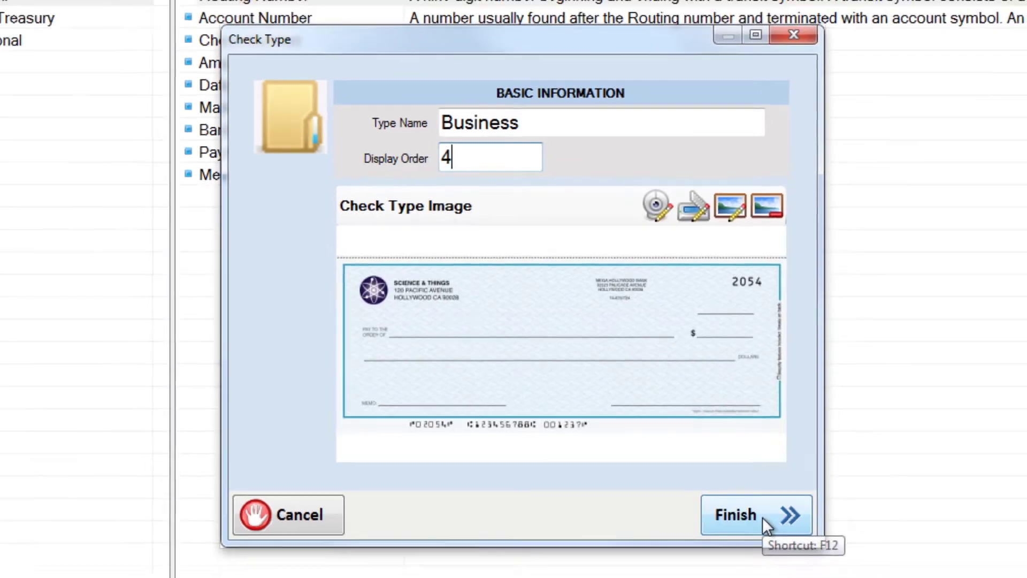
{"action": "left_click", "coordinate": [779, 531]}
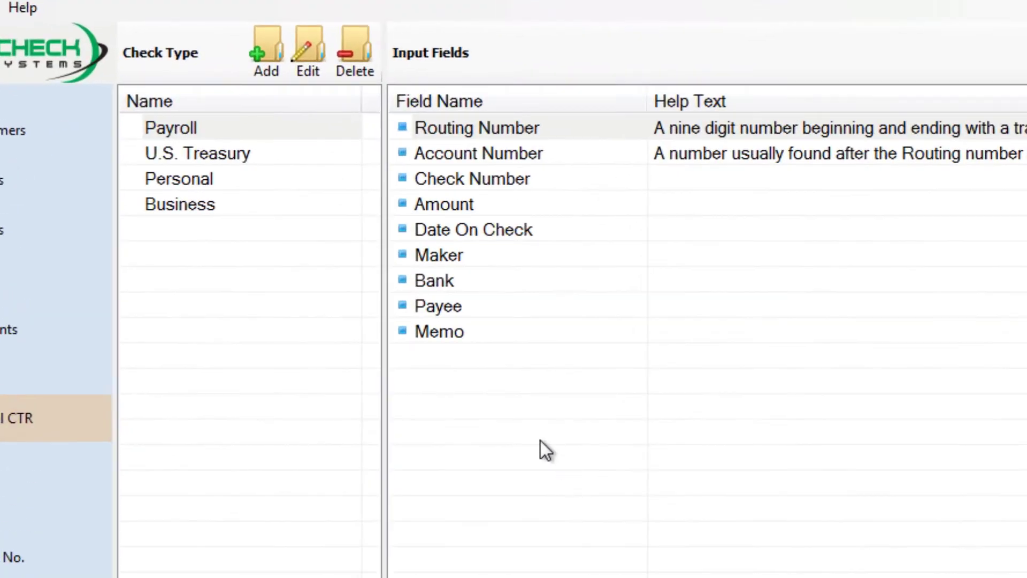
Step: Select the Business check type and its Routing Number input field
{"action": "left_click", "coordinate": [293, 207]}
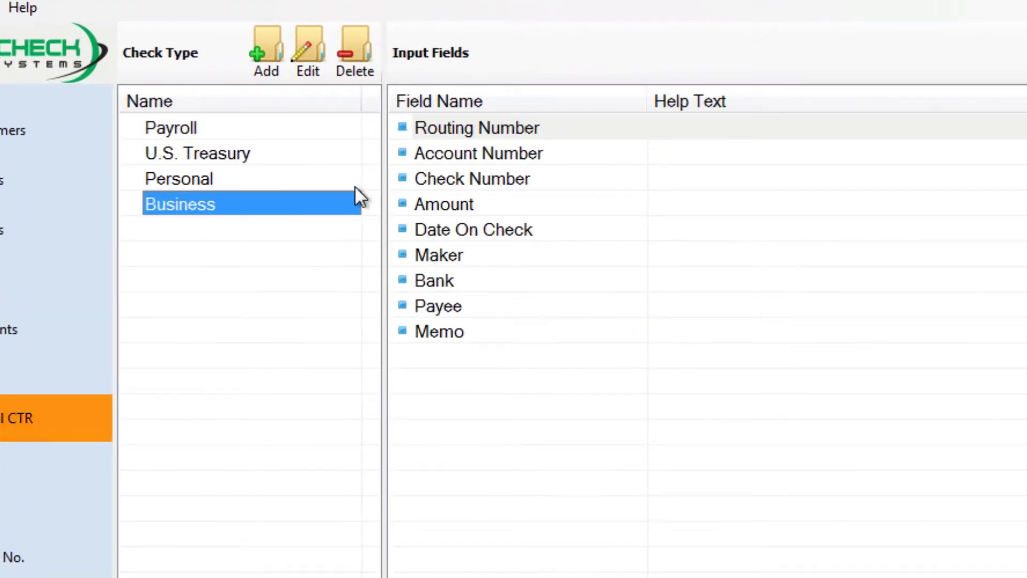
{"action": "left_click", "coordinate": [584, 127]}
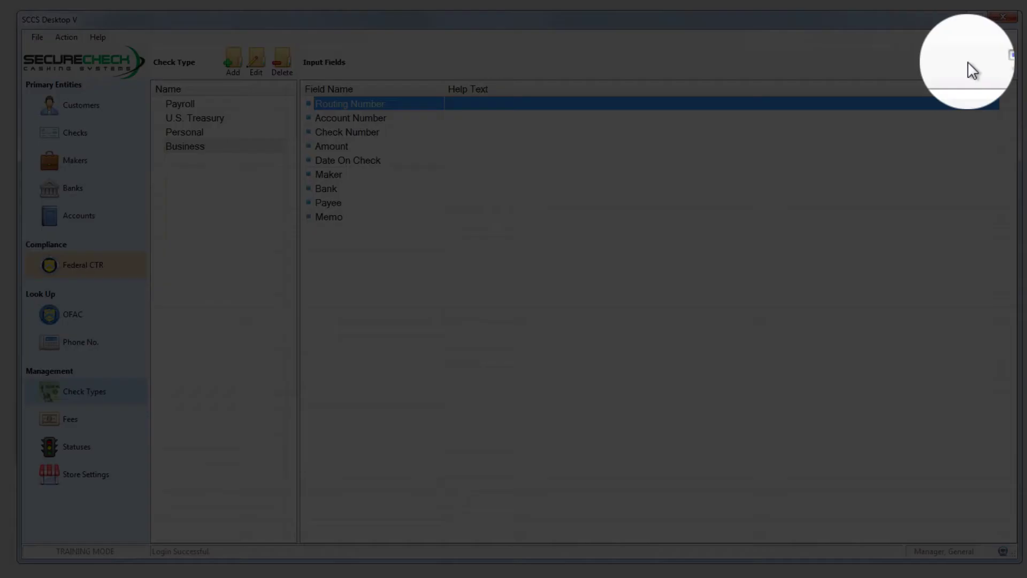
Step: Place Routing Number's highlight box over the routing digits on the check's bottom line
{"action": "left_click", "coordinate": [1004, 59]}
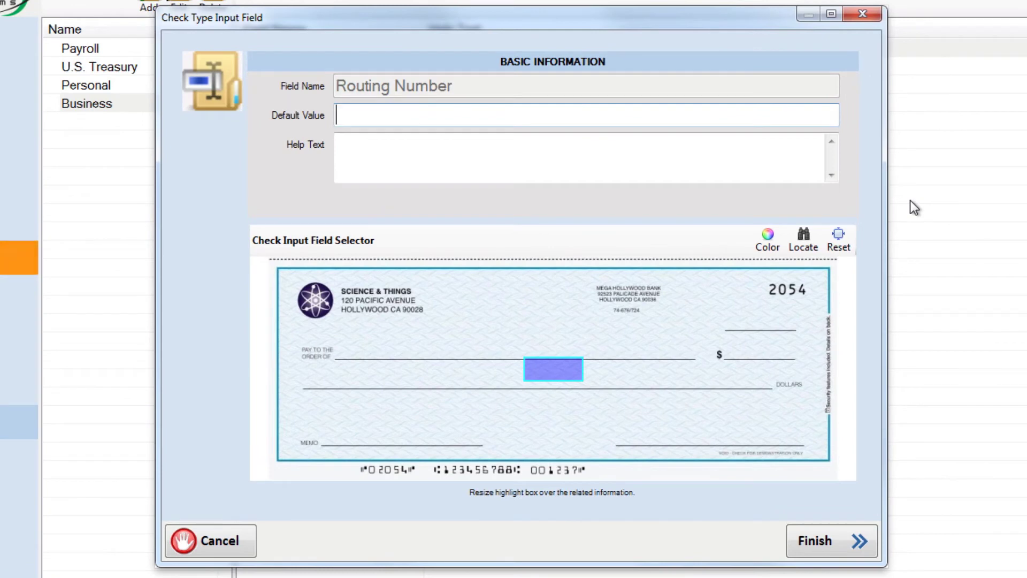
{"action": "key", "text": "Tab"}
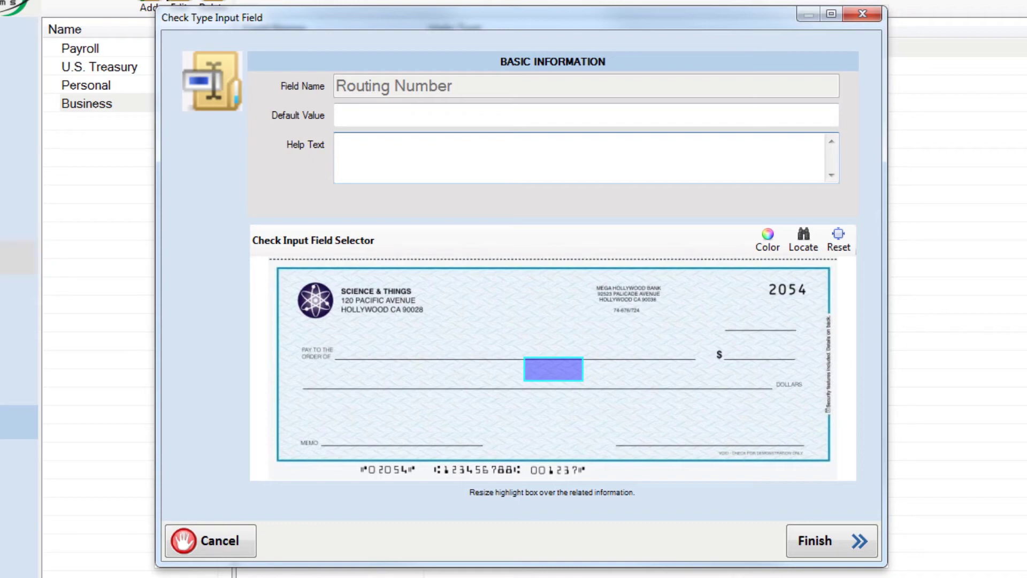
{"action": "left_click_drag", "start_coordinate": [550, 369], "coordinate": [497, 448]}
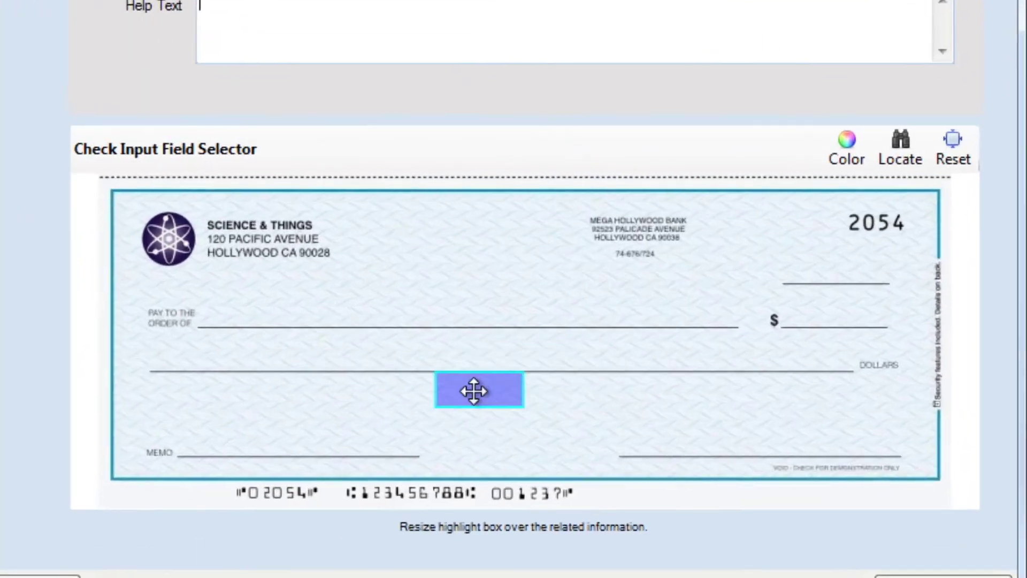
{"action": "left_click_drag", "start_coordinate": [424, 465], "coordinate": [448, 511]}
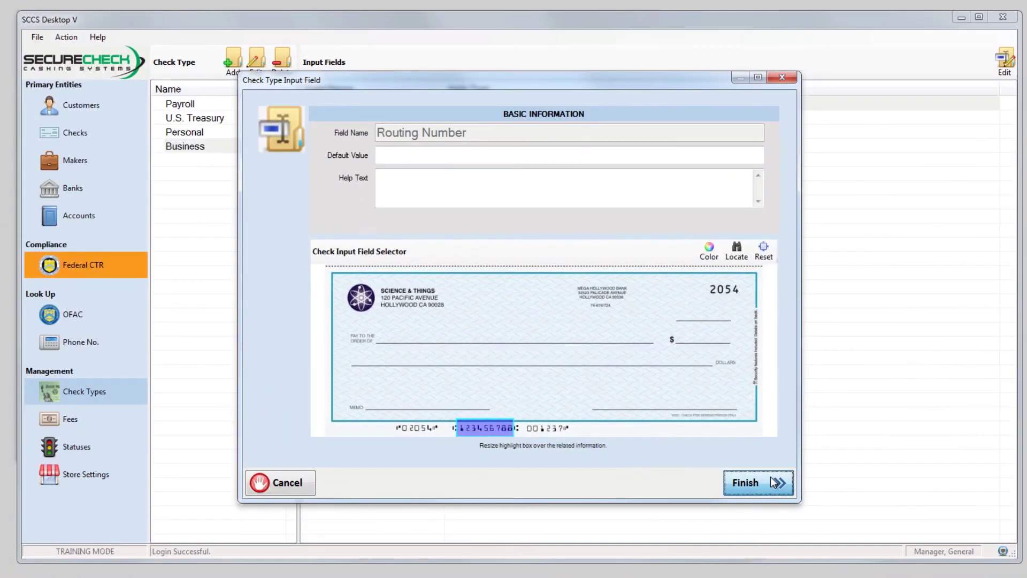
{"action": "left_click", "coordinate": [773, 481]}
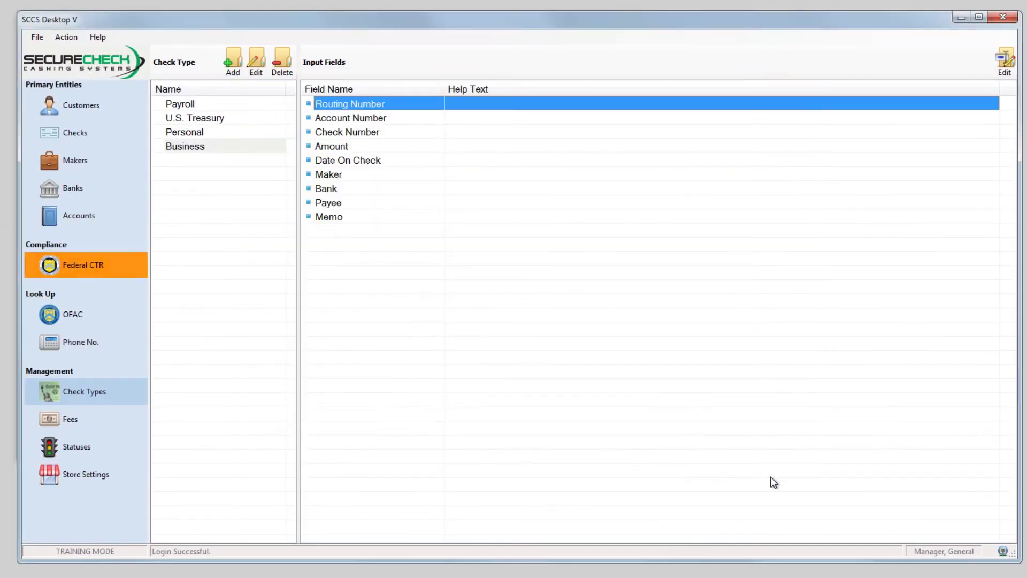
Step: Map Account Number's highlight box onto the account digits at the right of the MICR line
{"action": "left_click", "coordinate": [399, 132]}
{"action": "left_click", "coordinate": [401, 119]}
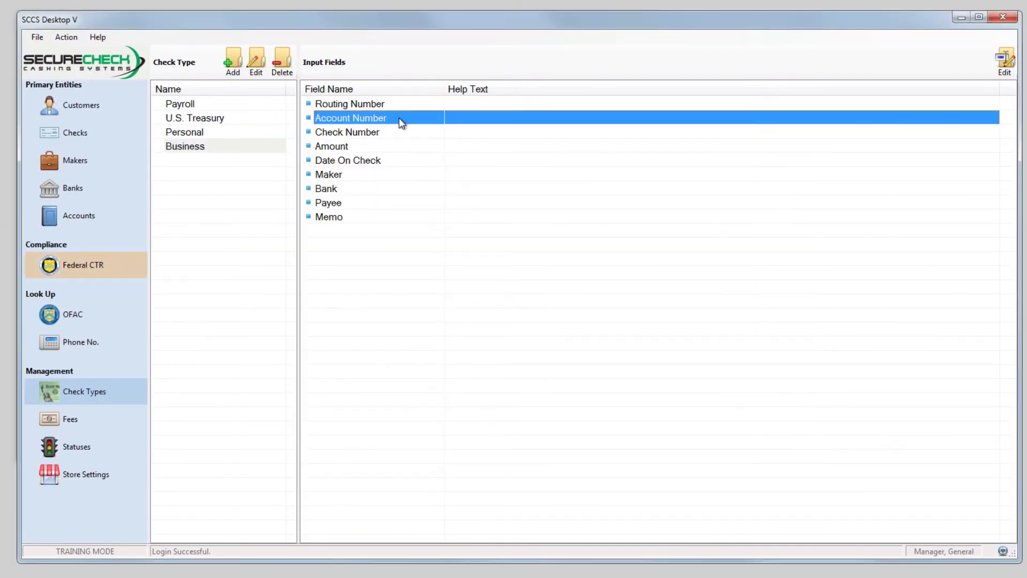
{"action": "left_click", "coordinate": [1002, 73]}
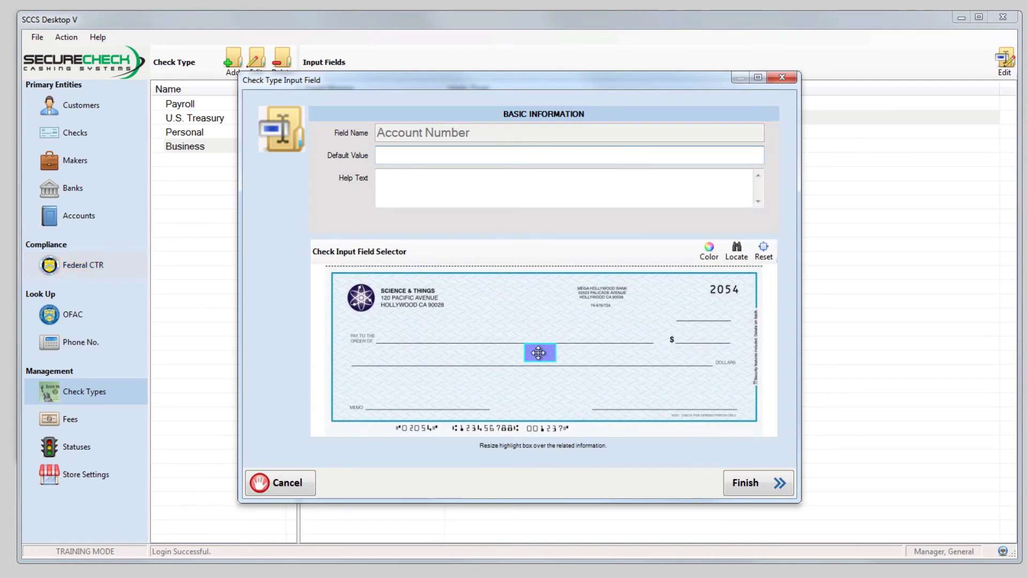
{"action": "left_click_drag", "start_coordinate": [539, 357], "coordinate": [563, 428]}
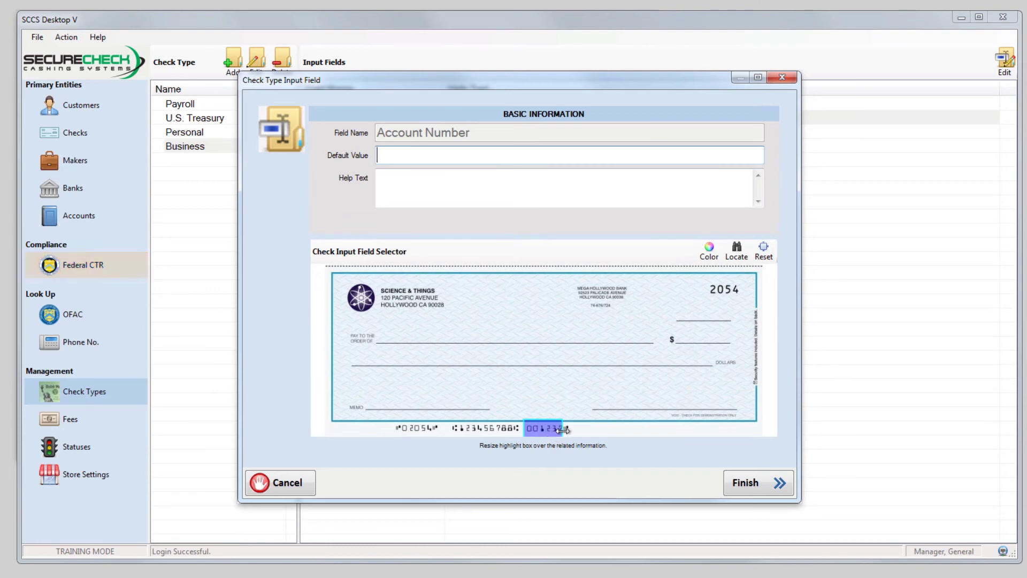
{"action": "left_click", "coordinate": [771, 478]}
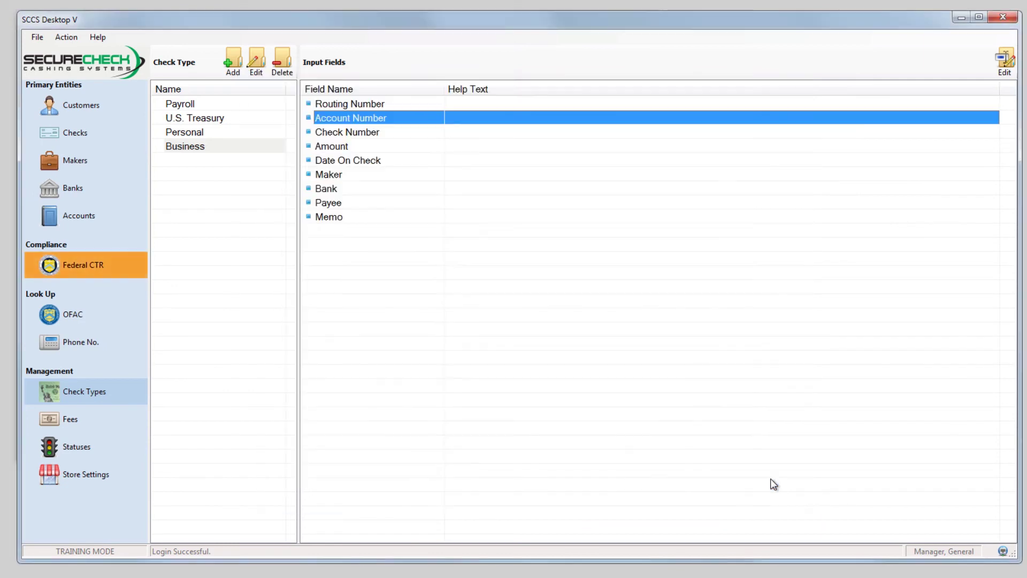
{"action": "left_click", "coordinate": [429, 131]}
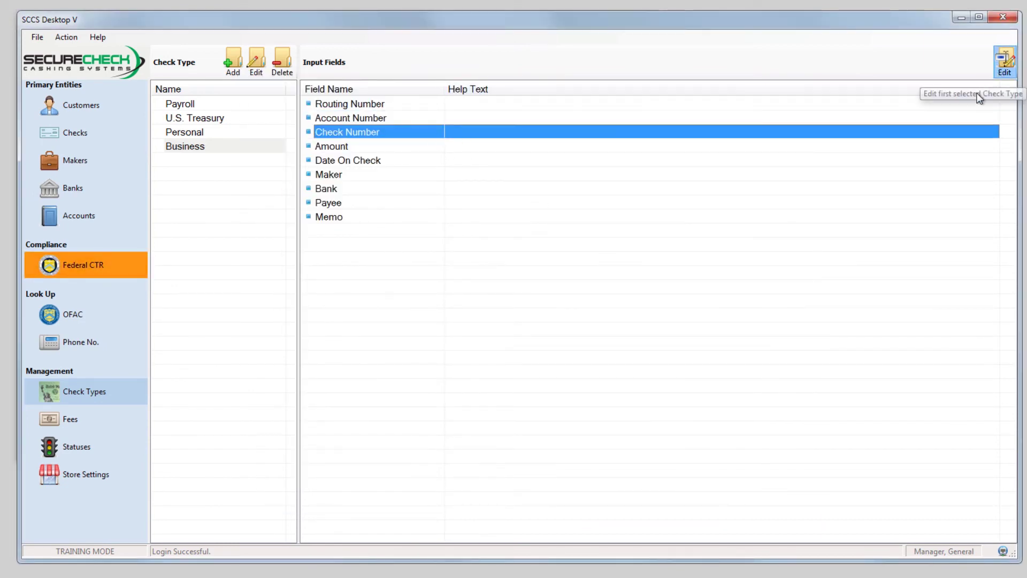
Step: Box the MICR check number for Check Number and the widened dollar amount for Amount
{"action": "left_click", "coordinate": [1003, 67]}
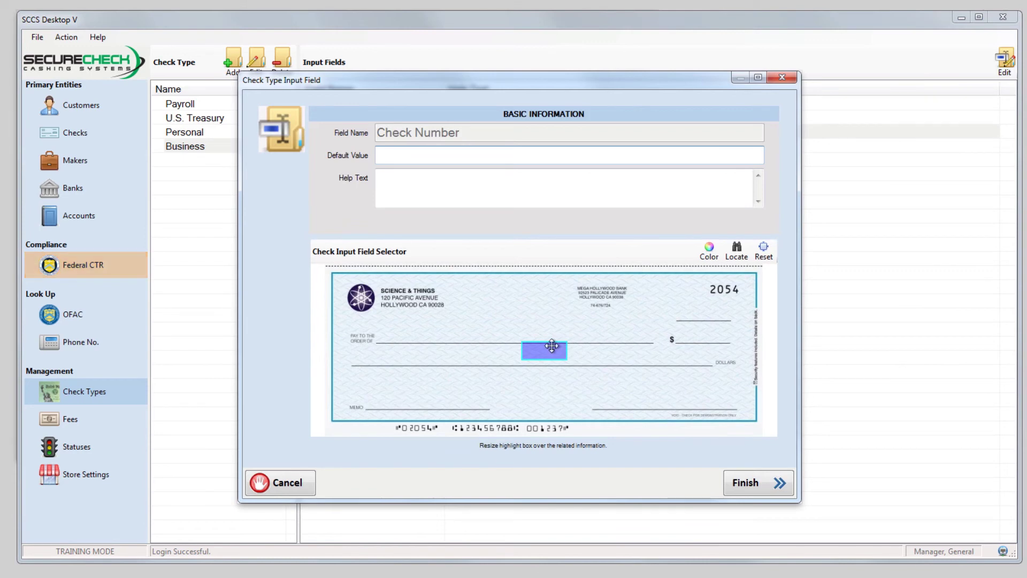
{"action": "left_click_drag", "start_coordinate": [545, 354], "coordinate": [430, 427]}
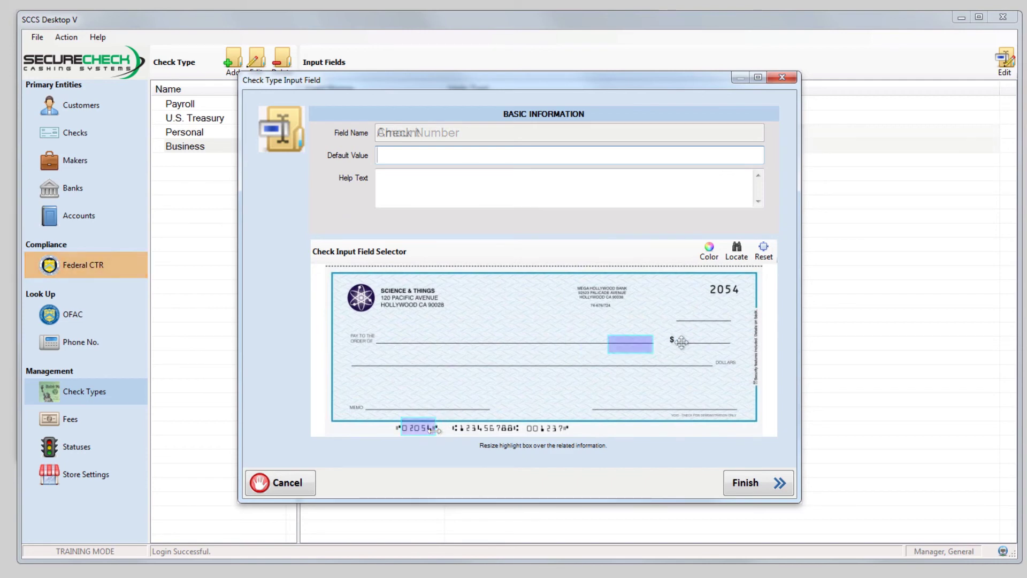
{"action": "left_click_drag", "start_coordinate": [628, 339], "coordinate": [737, 334]}
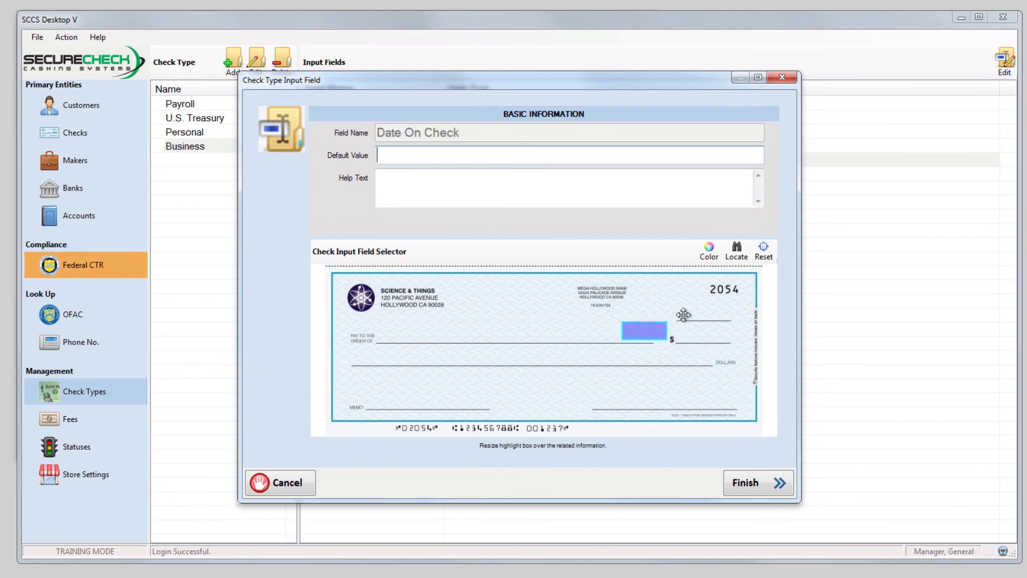
{"action": "left_click_drag", "start_coordinate": [643, 332], "coordinate": [697, 310]}
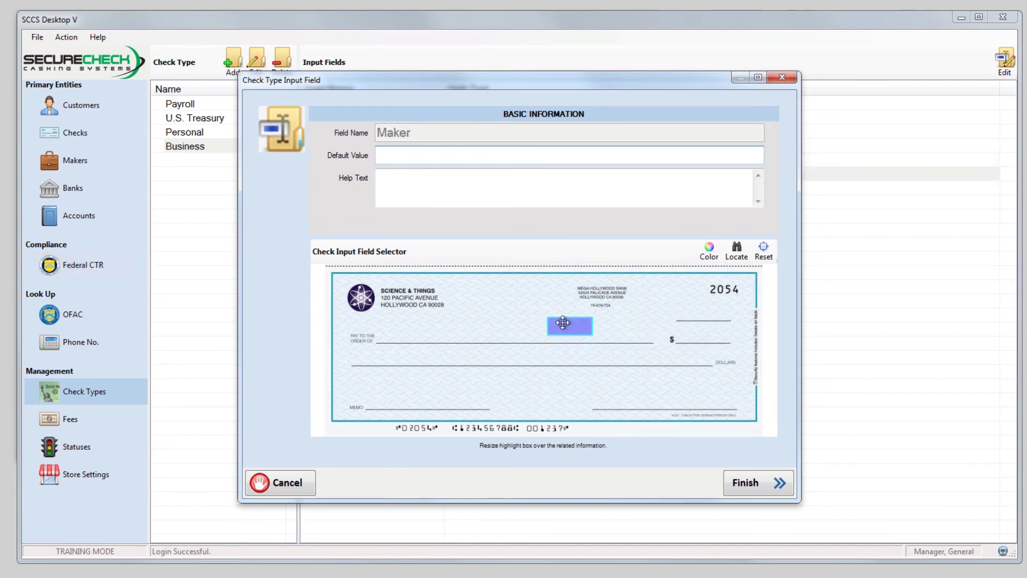
Step: Position highlight boxes over the maker block, bank name, pay-to line and memo line
{"action": "left_click_drag", "start_coordinate": [544, 317], "coordinate": [452, 318]}
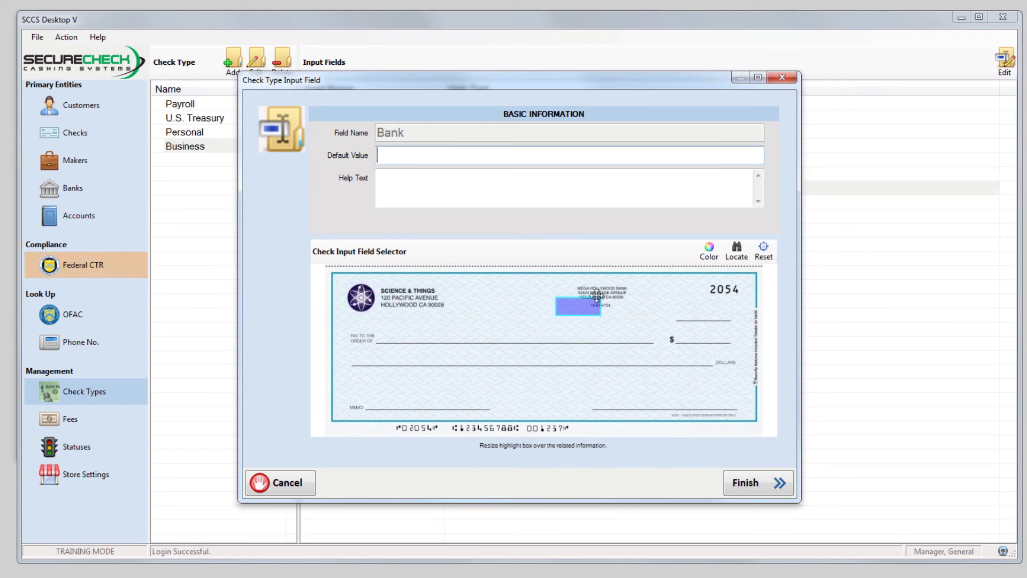
{"action": "left_click_drag", "start_coordinate": [586, 313], "coordinate": [628, 310]}
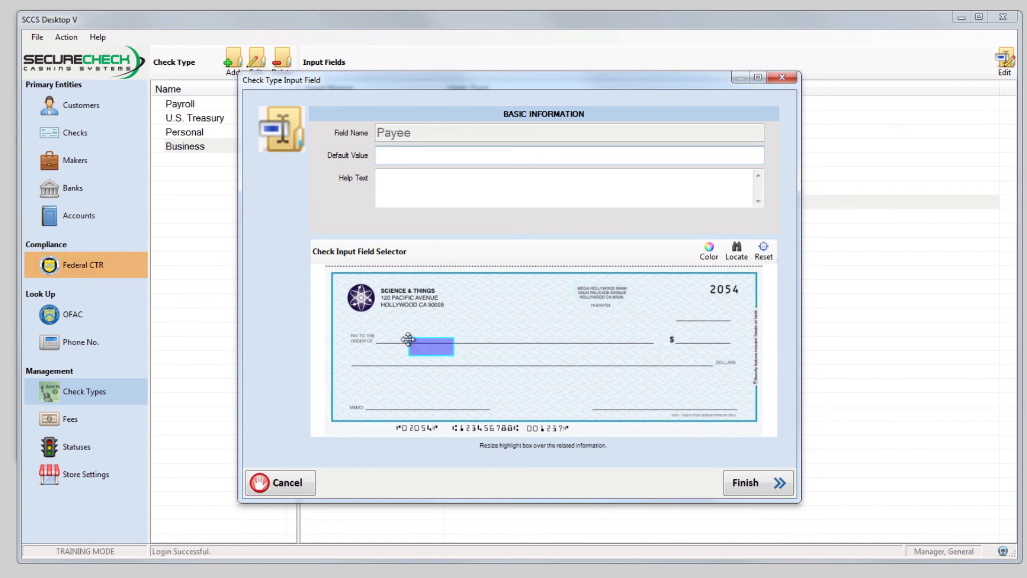
{"action": "left_click_drag", "start_coordinate": [408, 343], "coordinate": [672, 337]}
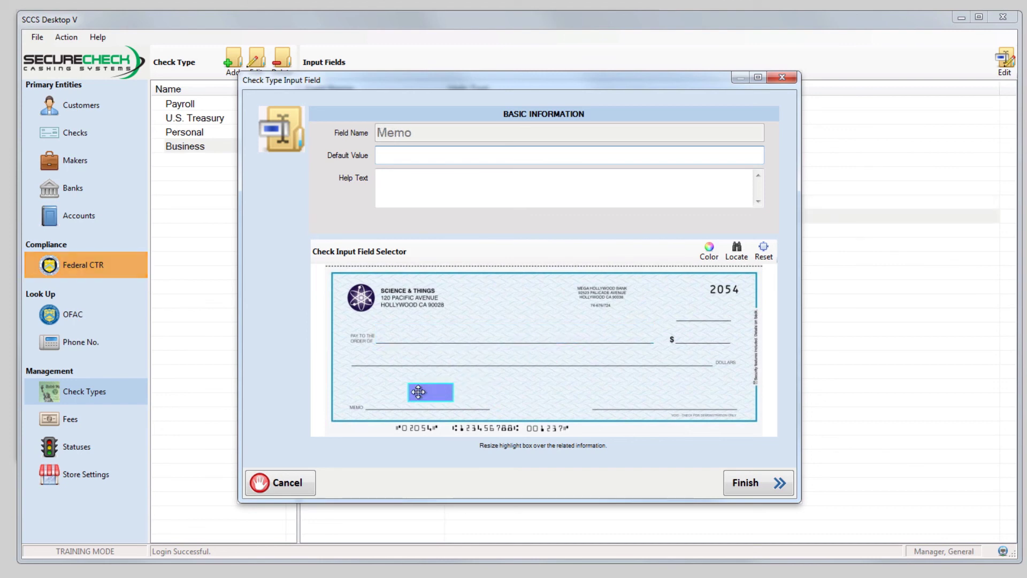
{"action": "left_click_drag", "start_coordinate": [419, 392], "coordinate": [503, 400]}
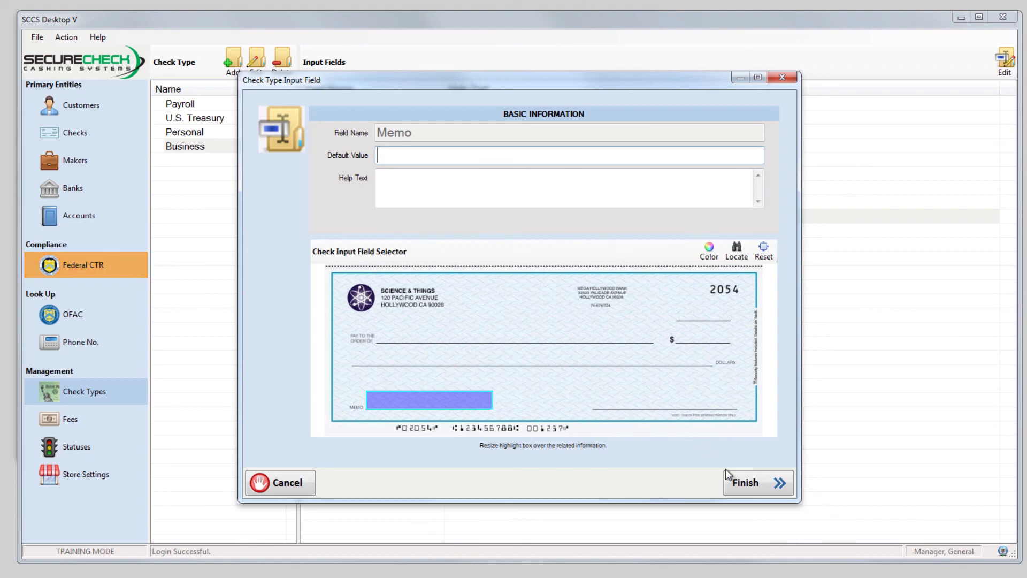